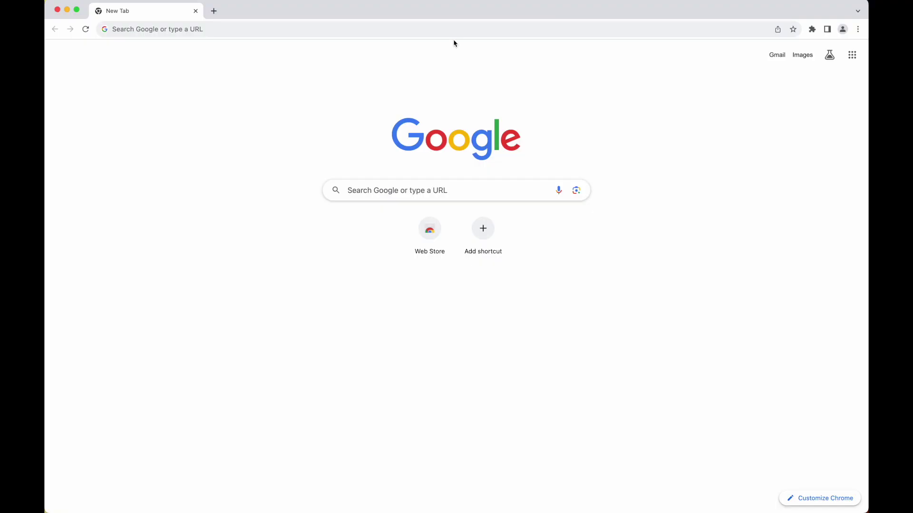
Search 'sabaki go', open sabaki.yichuanshen.de and go to the v0.52.2 download assets list.
click(454, 32)
text(sabaki go)
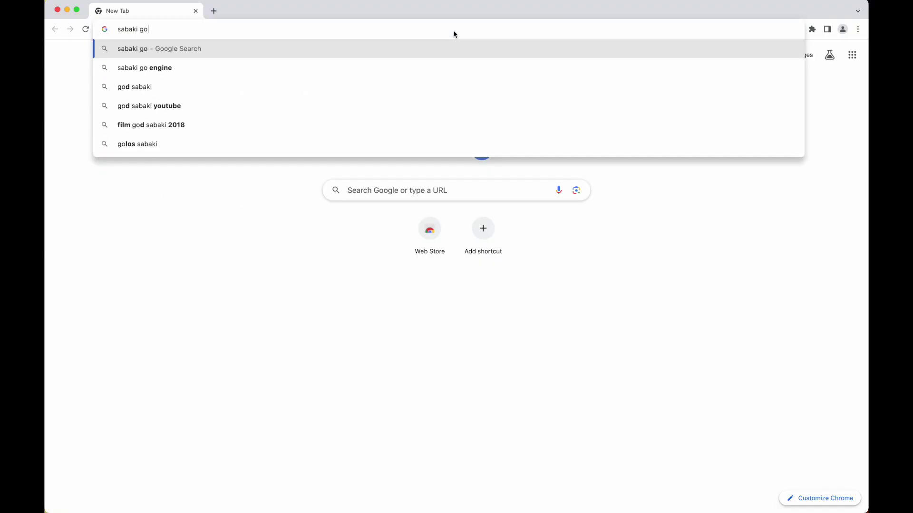
key(Return)
click(293, 161)
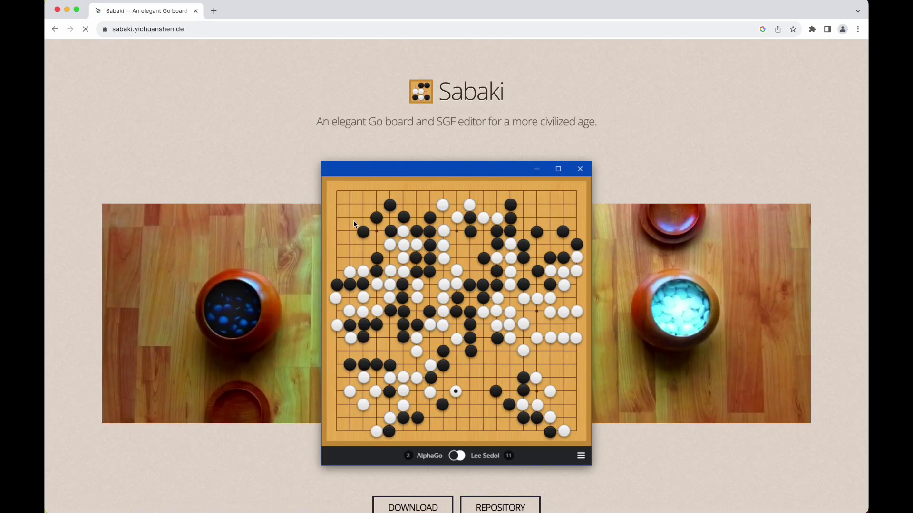
scroll(412, 241, down, 5)
click(412, 308)
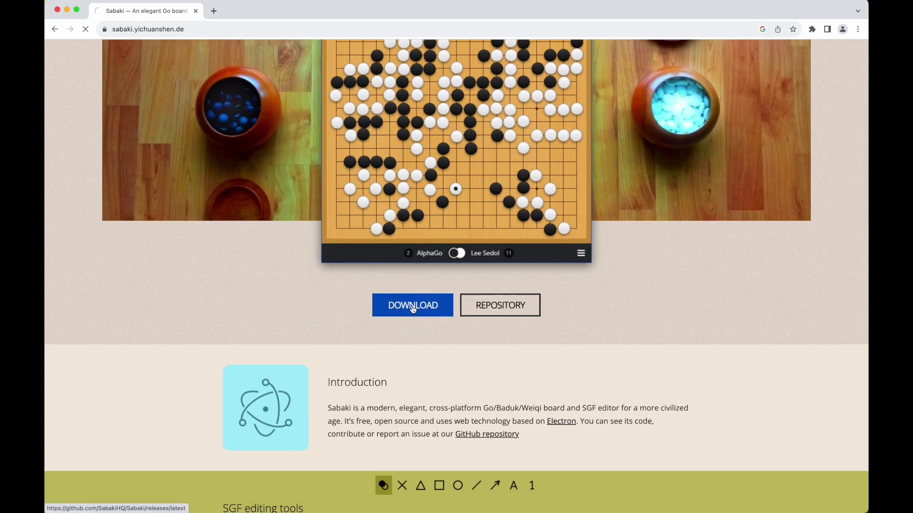
scroll(326, 282, down, 3)
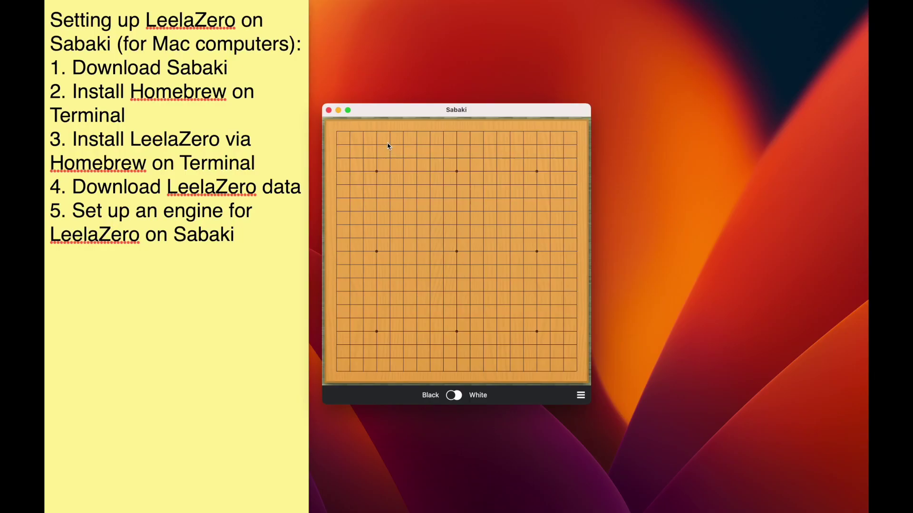
Zoom the Sabaki window so the empty board fills the screen.
double_click(393, 111)
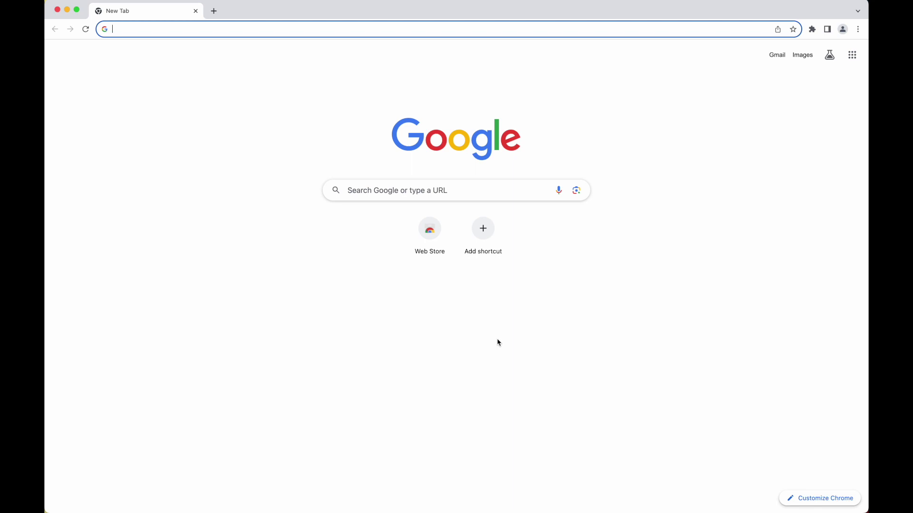
Search 'homebrew', open brew.sh and copy its install command.
text(homebrew)
key(Return)
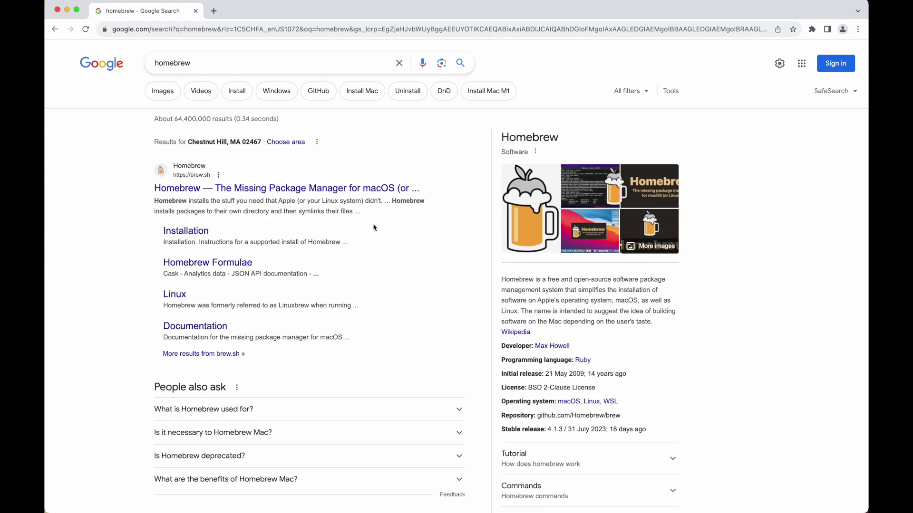
click(338, 191)
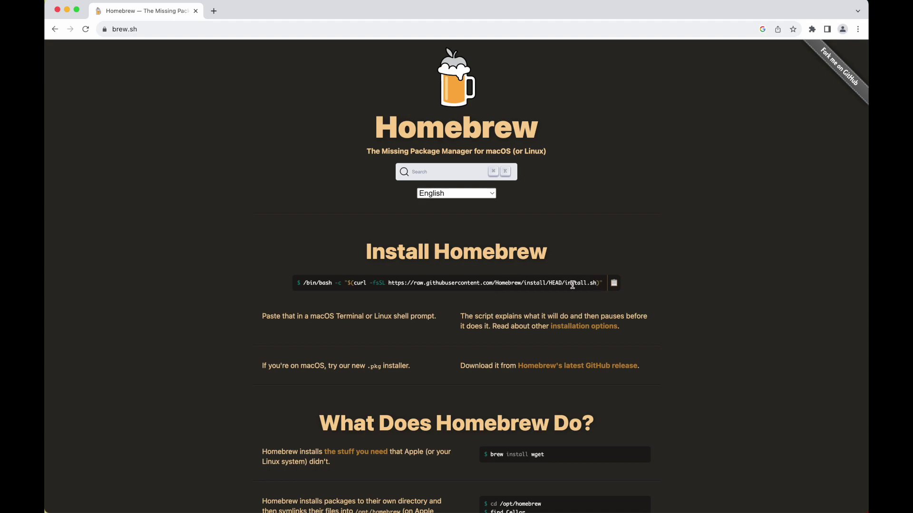
click(614, 283)
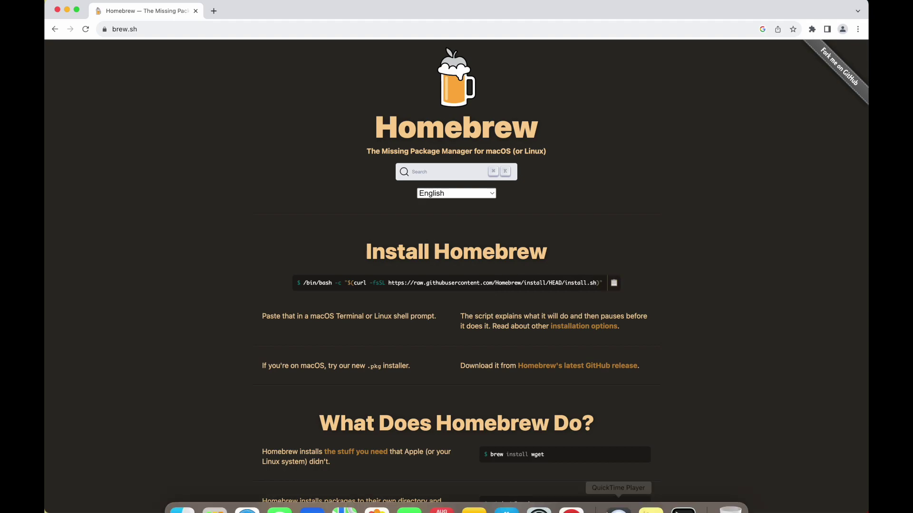
Paste the Homebrew install command into Terminal, then 'brew install leela-zero' in a fresh window.
click(650, 495)
key(super+v)
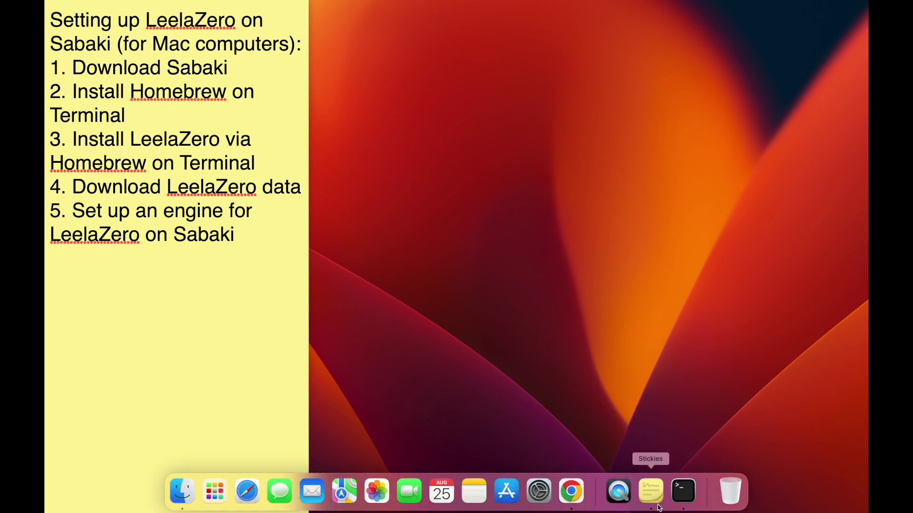
click(684, 497)
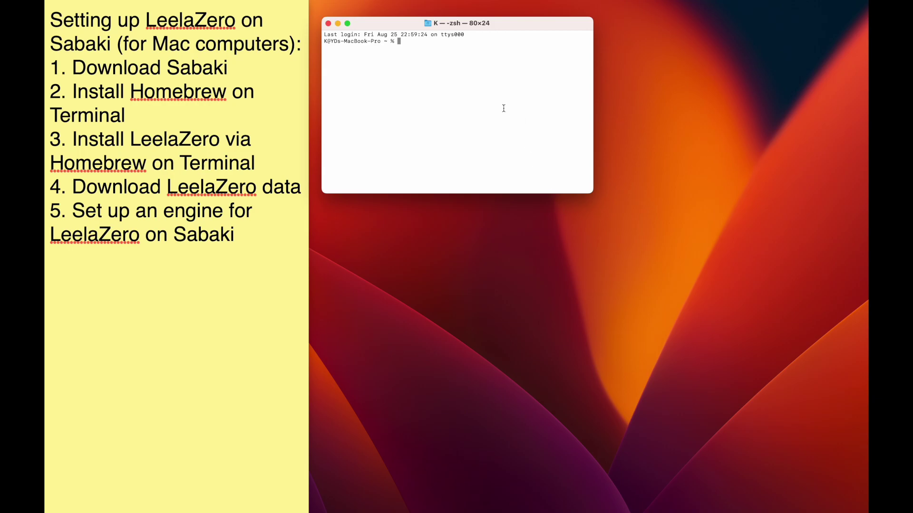
key(super+v)
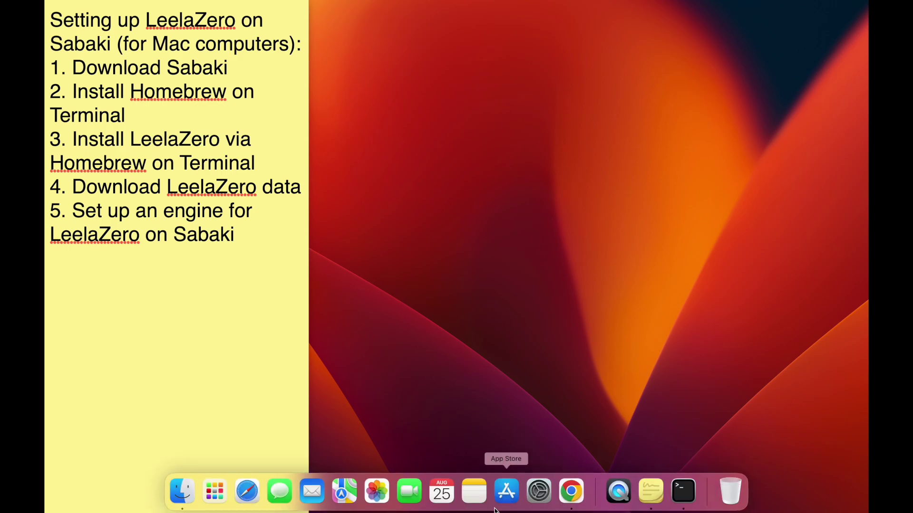
Search 'leelazero sjeng', open zero.sjeng.org and download the top network hash 0e9ea880.
click(571, 491)
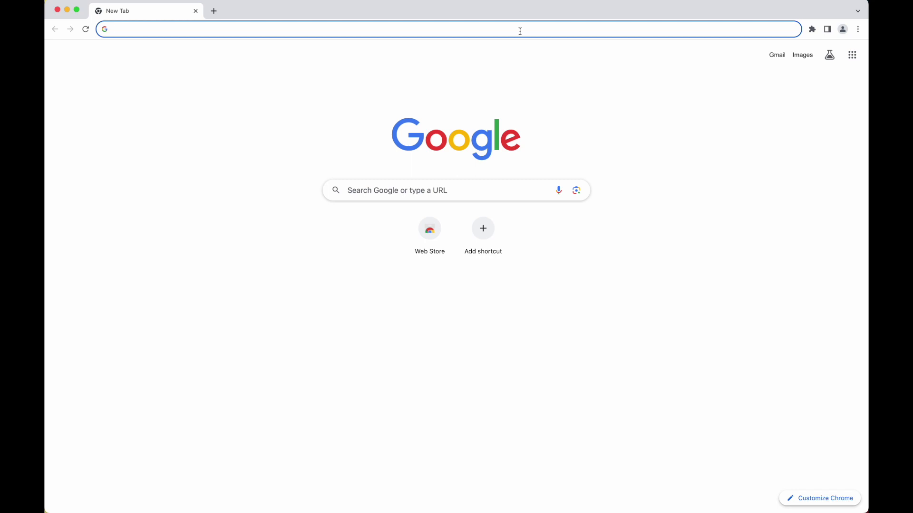
text(leela)
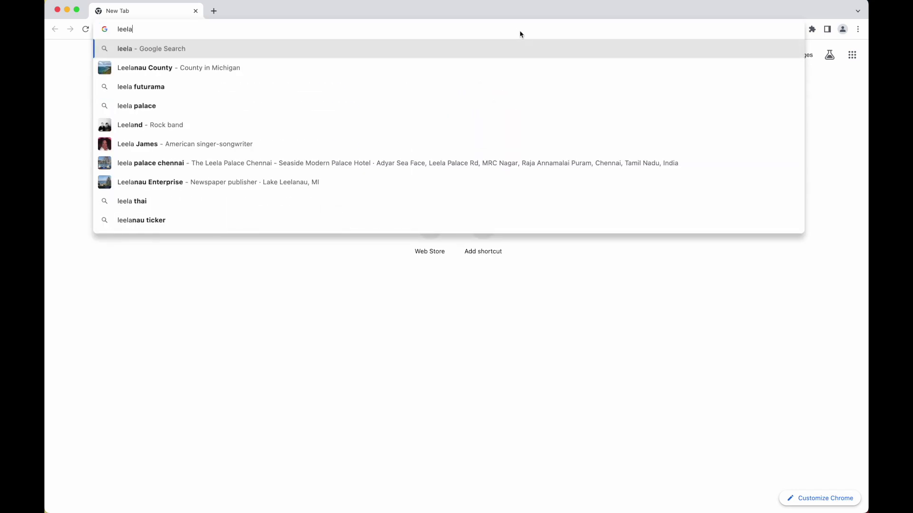
text(zero )
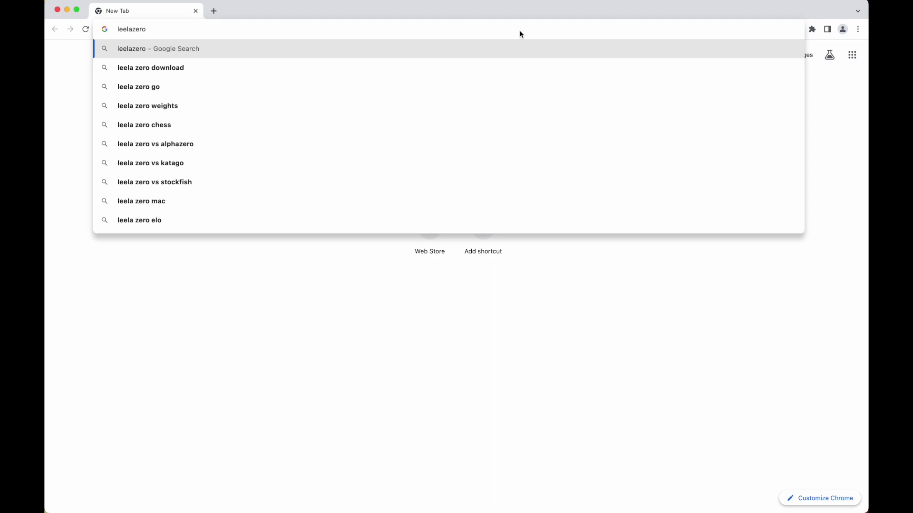
text(sjeng)
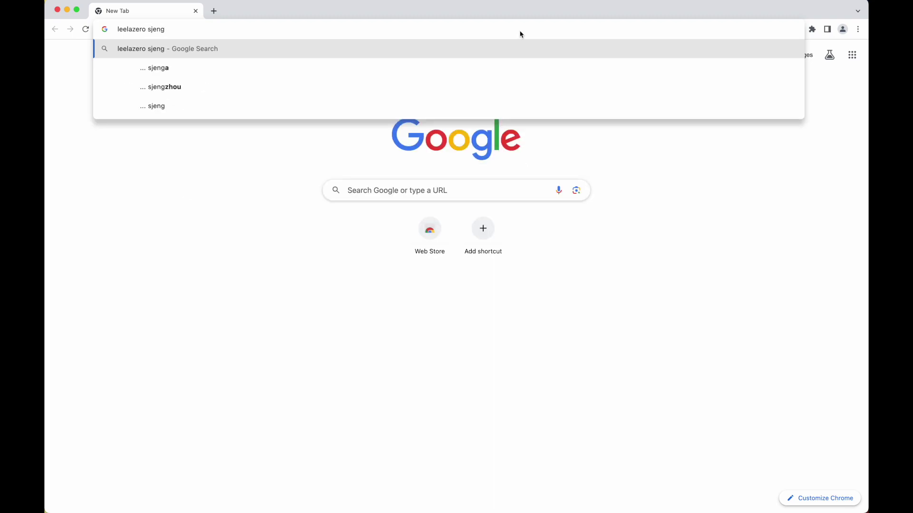
key(Return)
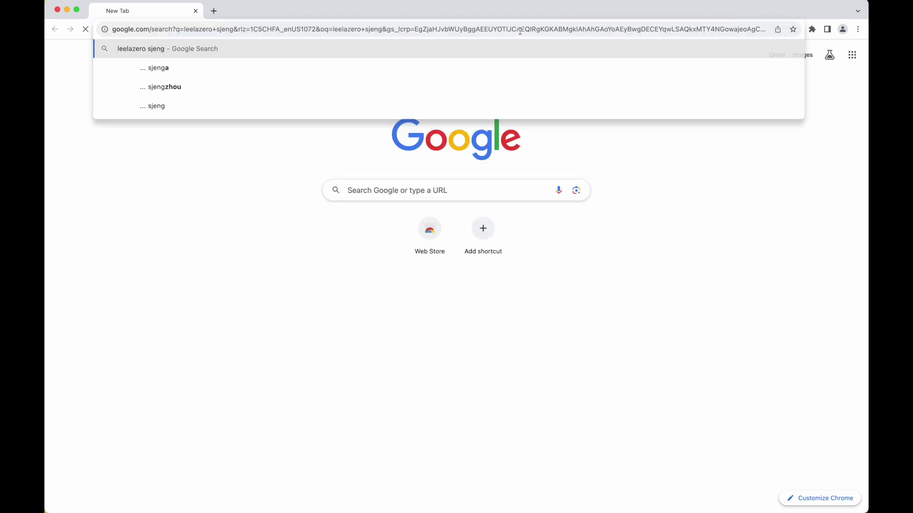
click(187, 196)
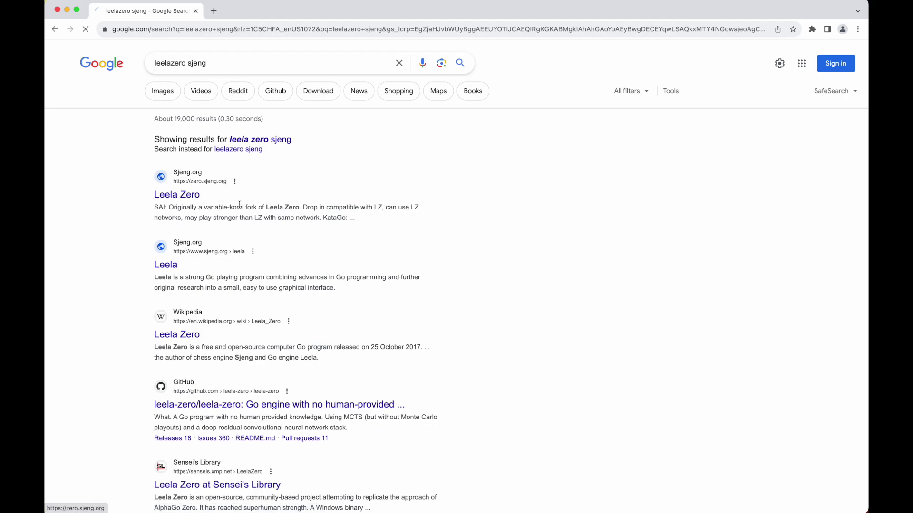
scroll(200, 223, down, 5)
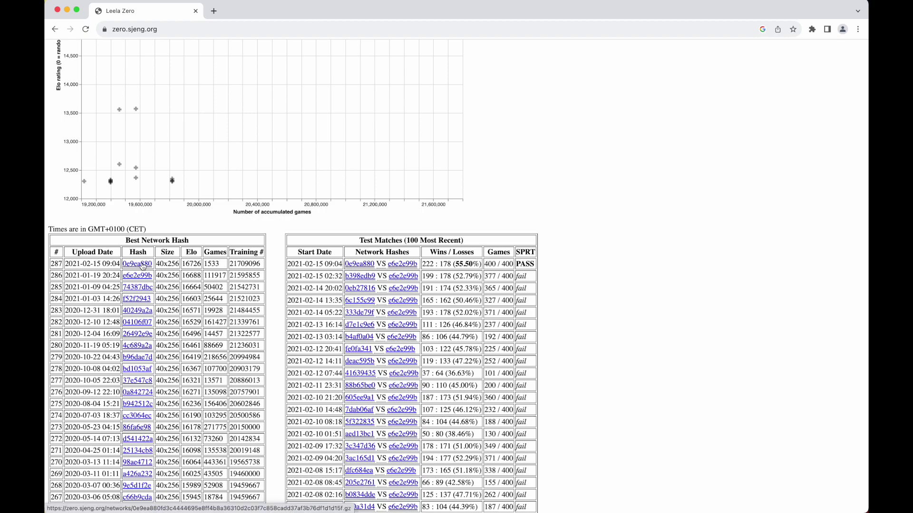
mouse_move(119, 269)
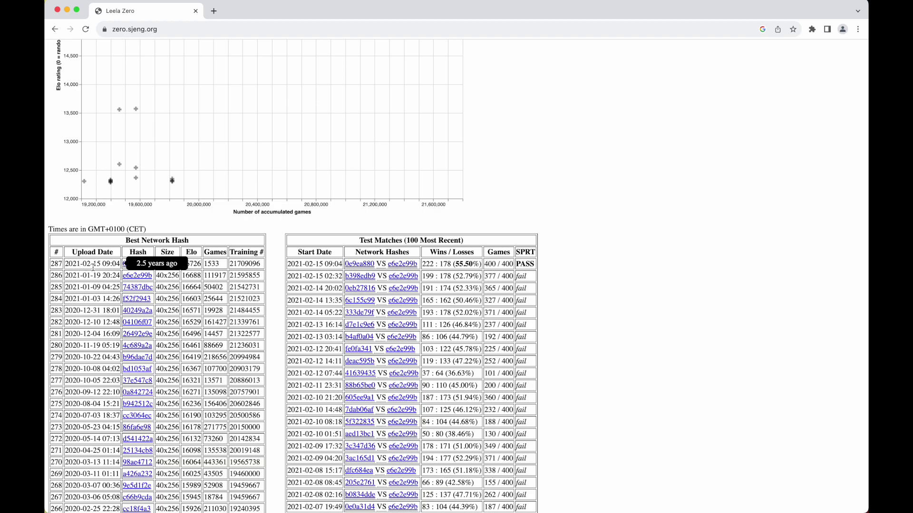
click(130, 265)
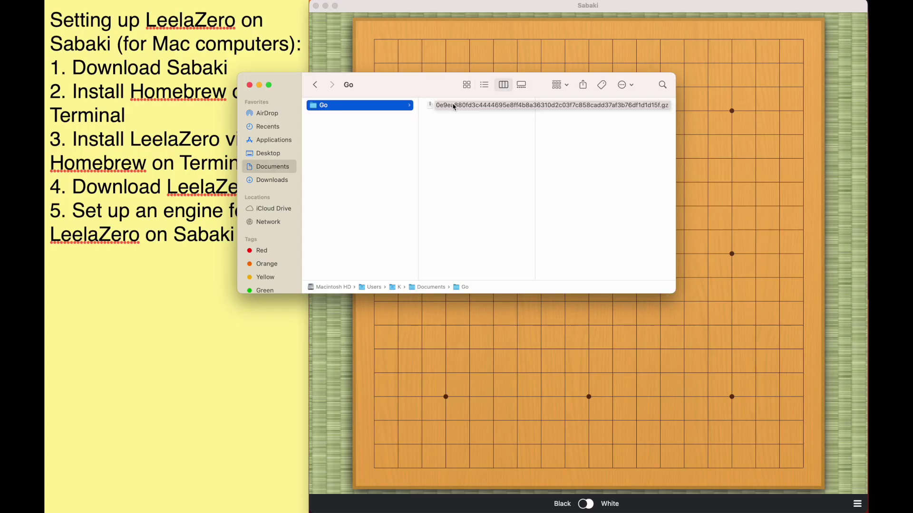
Select the downloaded network .gz file in the Go folder and bring Sabaki's board forward.
click(455, 106)
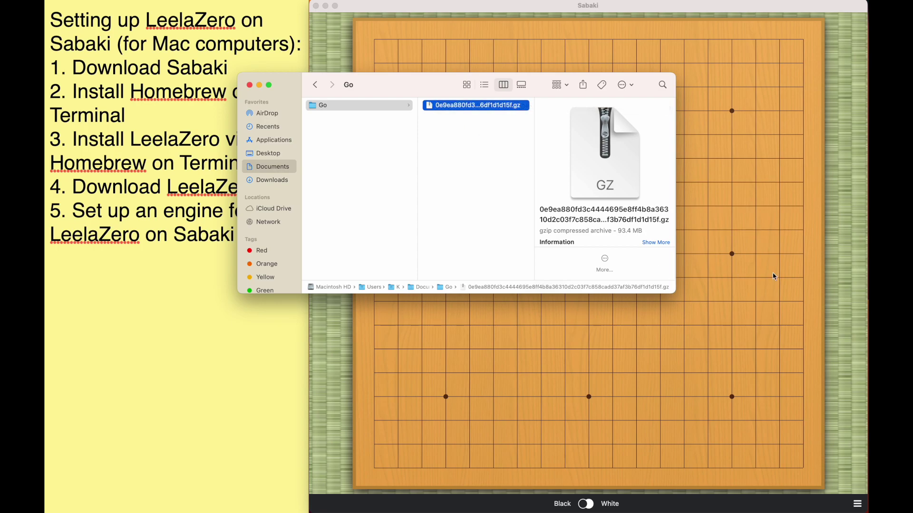
click(845, 302)
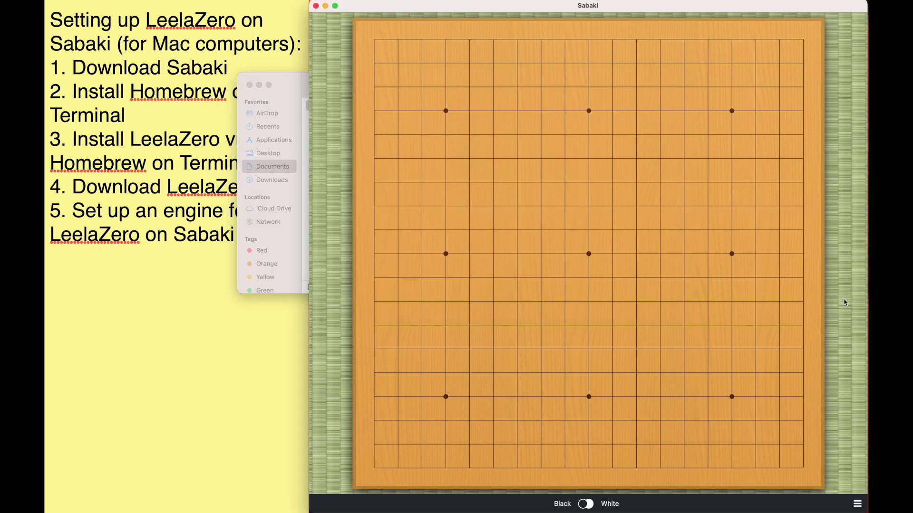
From the game Info panel's White engine list, choose Manage Engines….
click(858, 505)
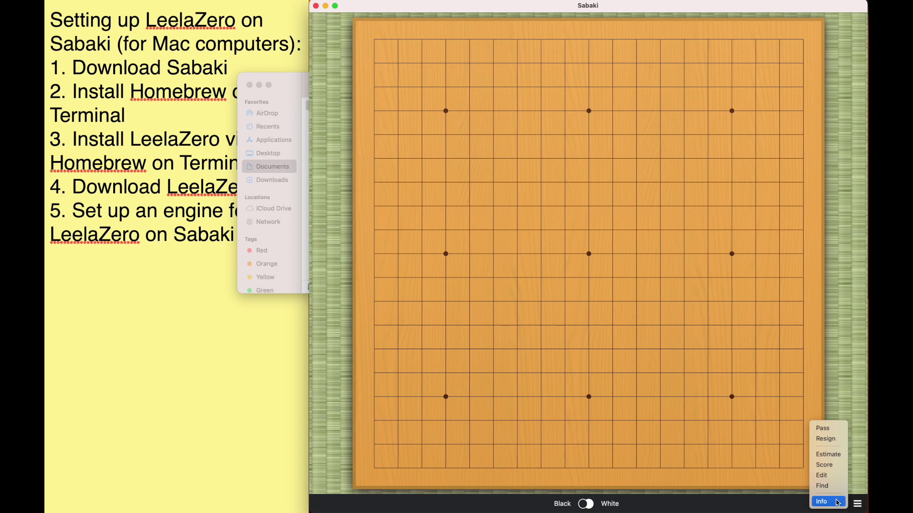
click(838, 502)
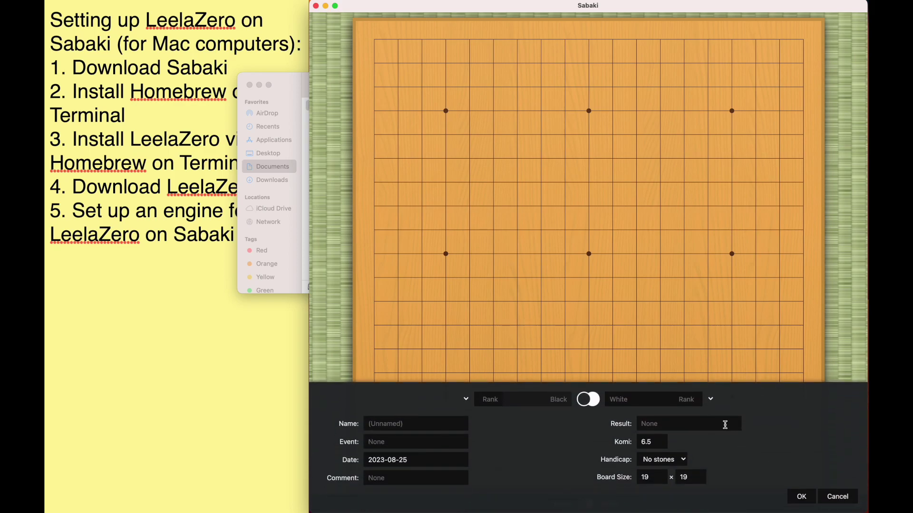
click(711, 401)
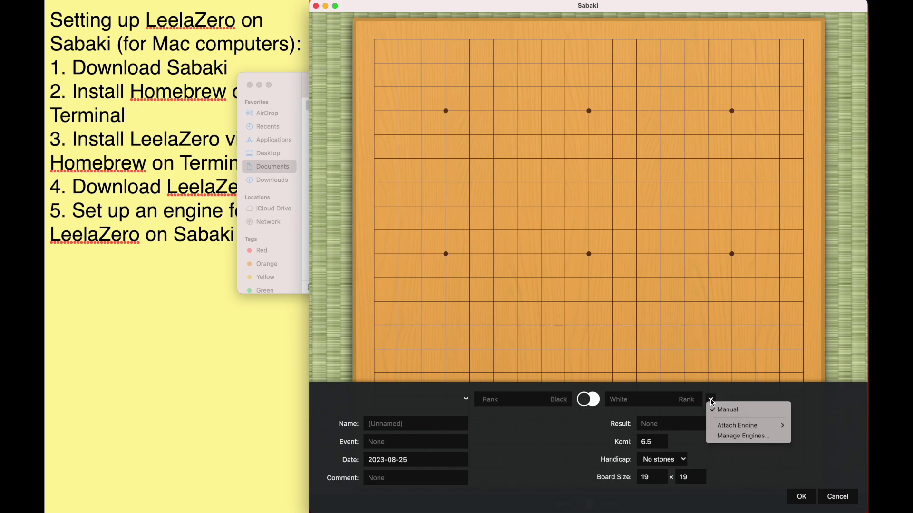
click(731, 438)
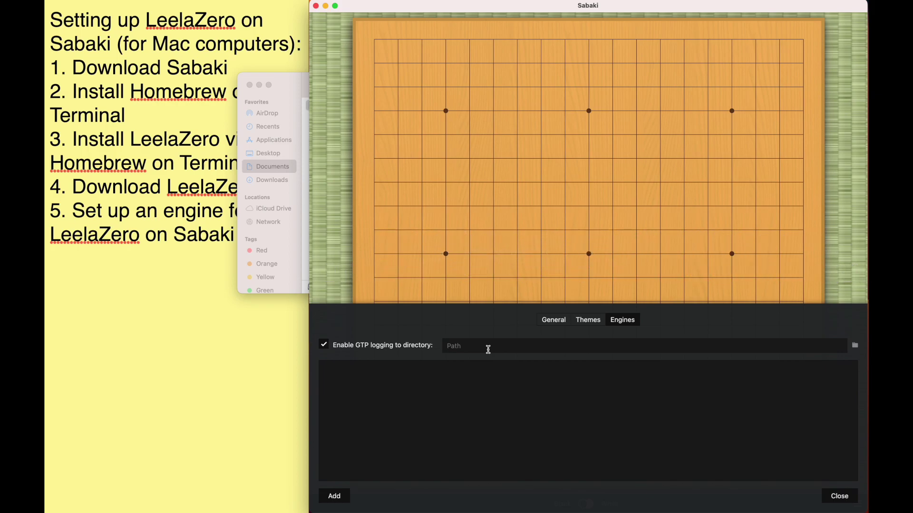
Select the Go folder in Finder and copy "Go" as Pathname from the path bar.
click(304, 188)
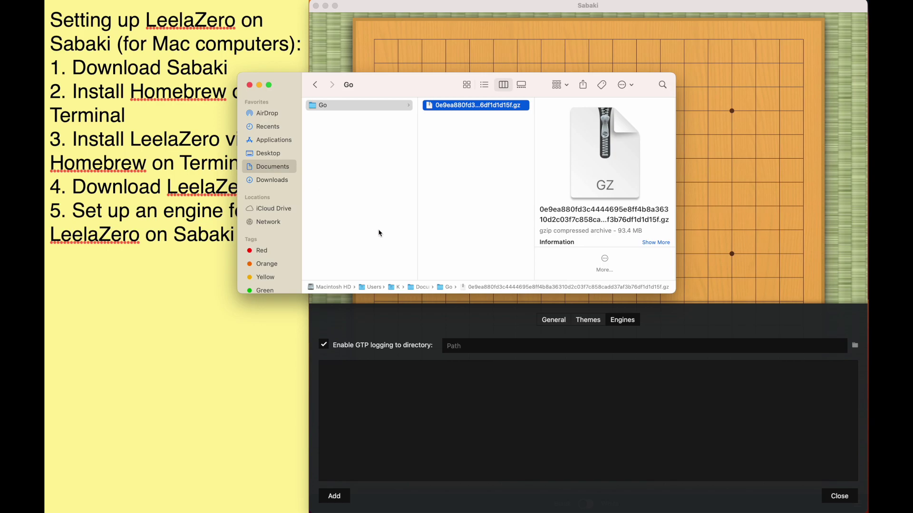
click(350, 109)
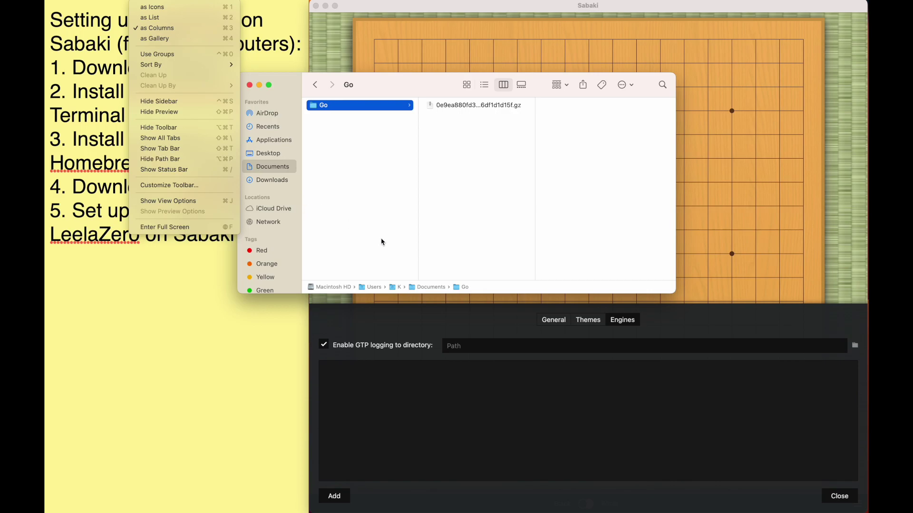
click(461, 288)
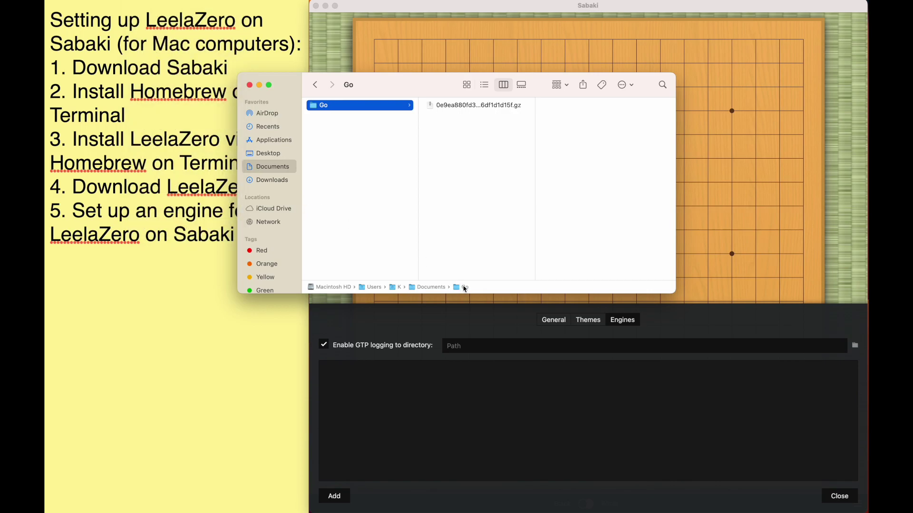
right_click(465, 289)
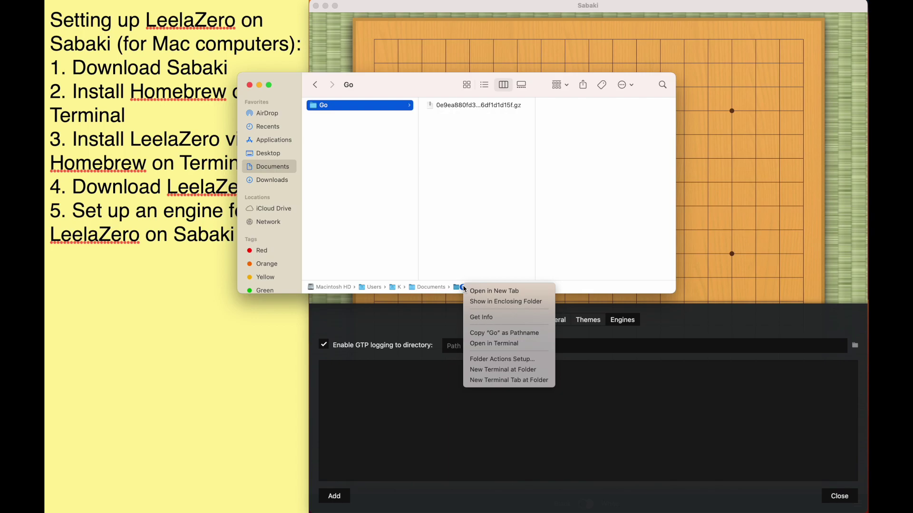
click(494, 334)
Paste /Users/K/Documents/Go as the GTP logging directory.
click(493, 347)
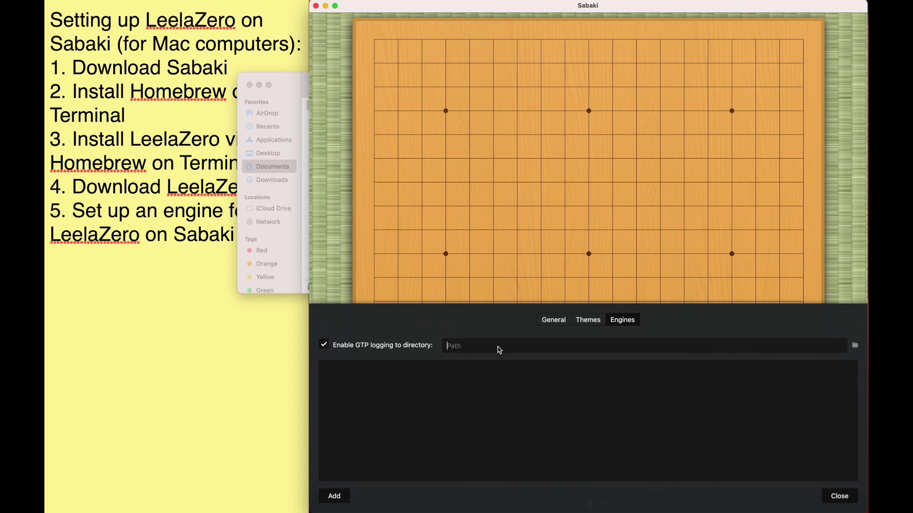
key(super+v)
click(513, 386)
Add engine LeelaZero with path /opt/homebrew/bin/leelaz and arguments --gtp -w.
click(334, 497)
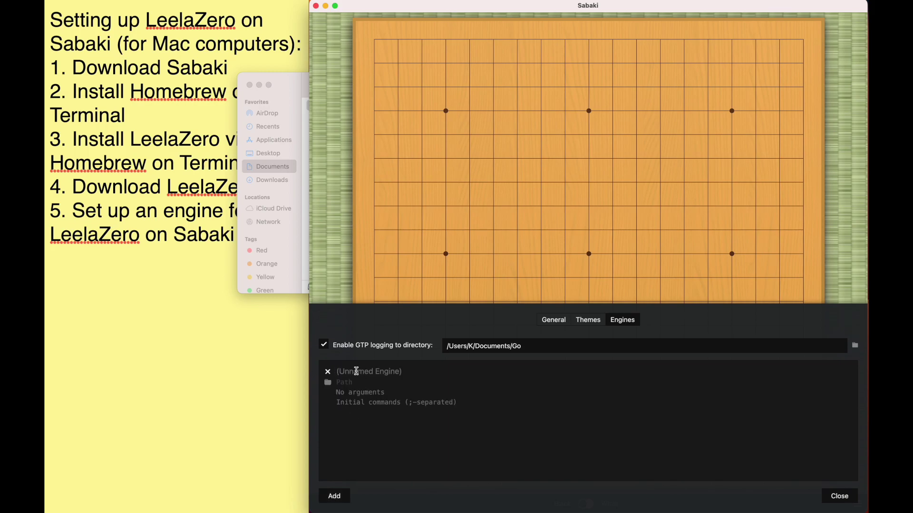
text(LeelaZ)
text(ero)
text(/)
text(opt)
text(/homeb)
text(rew/bin)
text(/leelaz)
text(--)
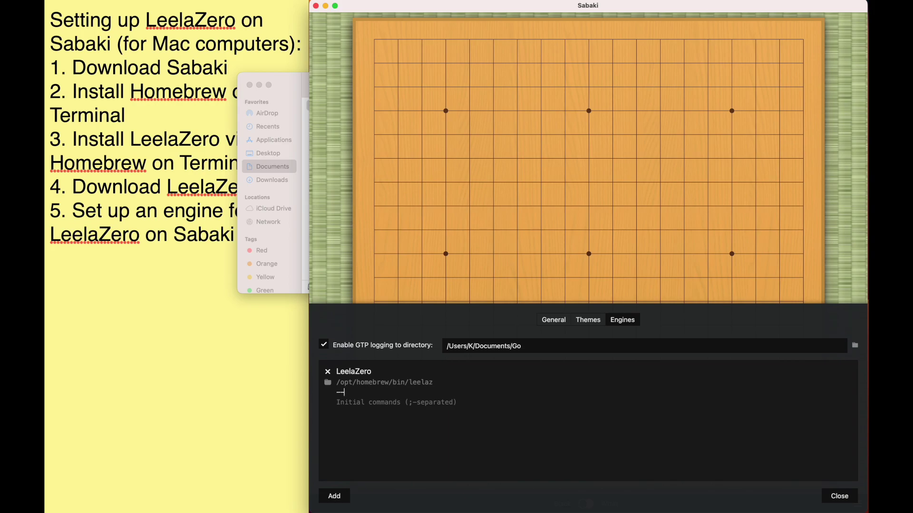
text(gtp -w)
Copy the network .gz file's pathname in Finder and paste it after --gtp -w in LeelaZero's arguments.
key(super+Tab)
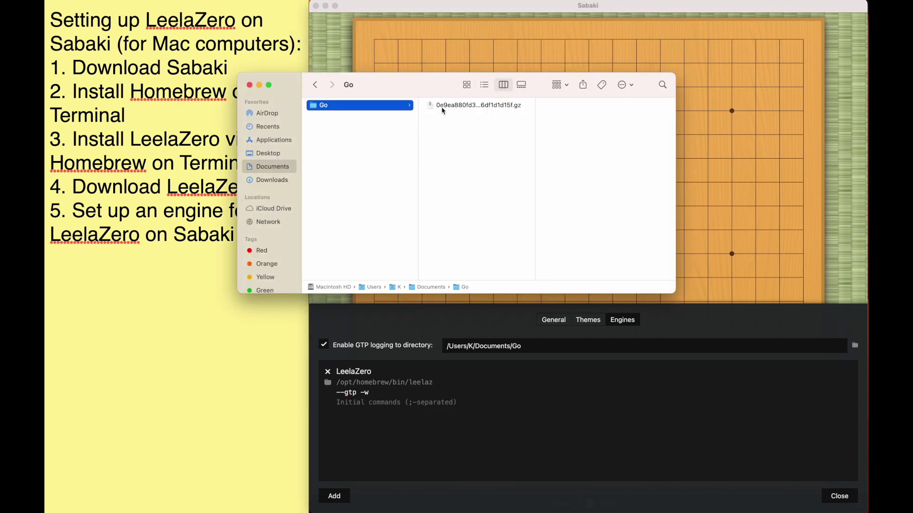
click(444, 105)
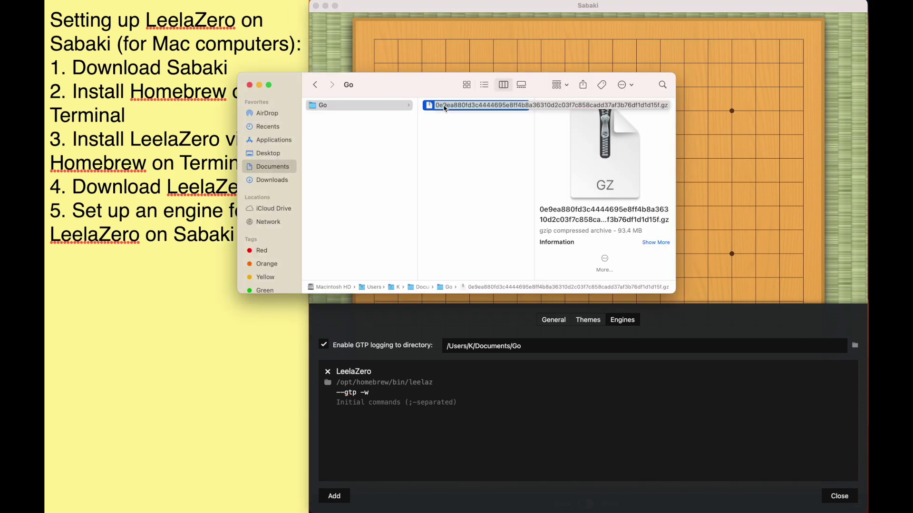
right_click(483, 289)
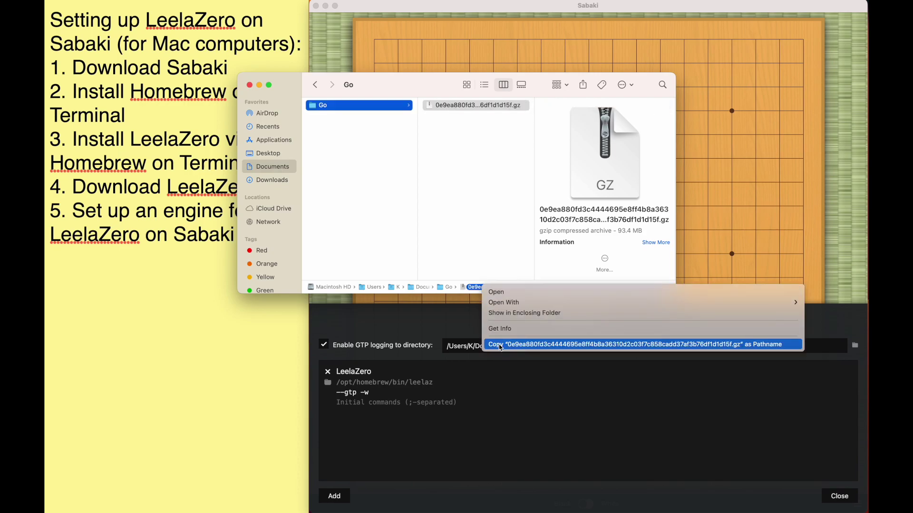
click(500, 345)
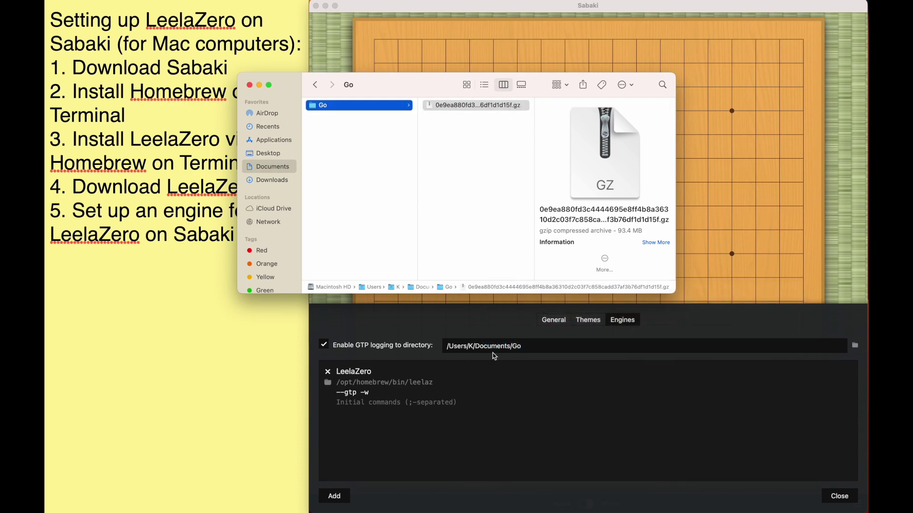
click(452, 395)
key(super+v)
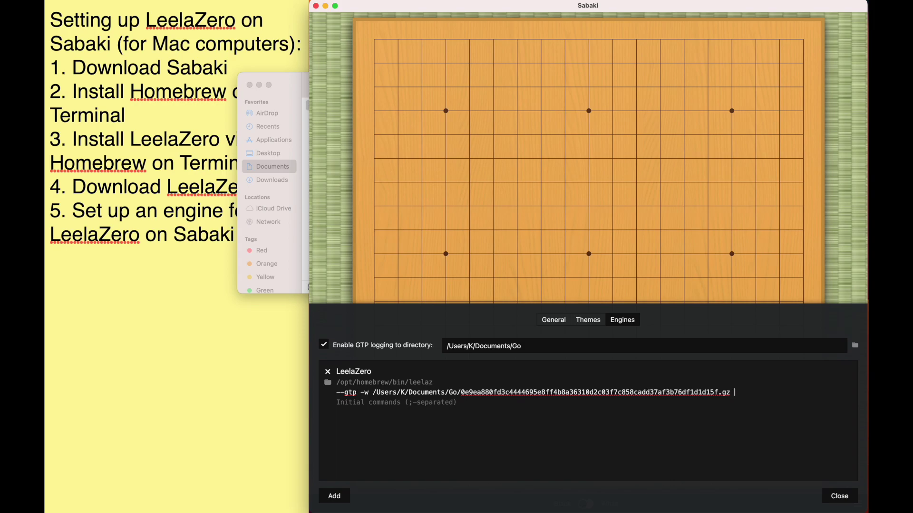
Append '--playouts 5000 --noponder' to LeelaZero's engine arguments and bring up the options reference in TextEdit.
text(--)
text(playouts 5000)
text(--noponder)
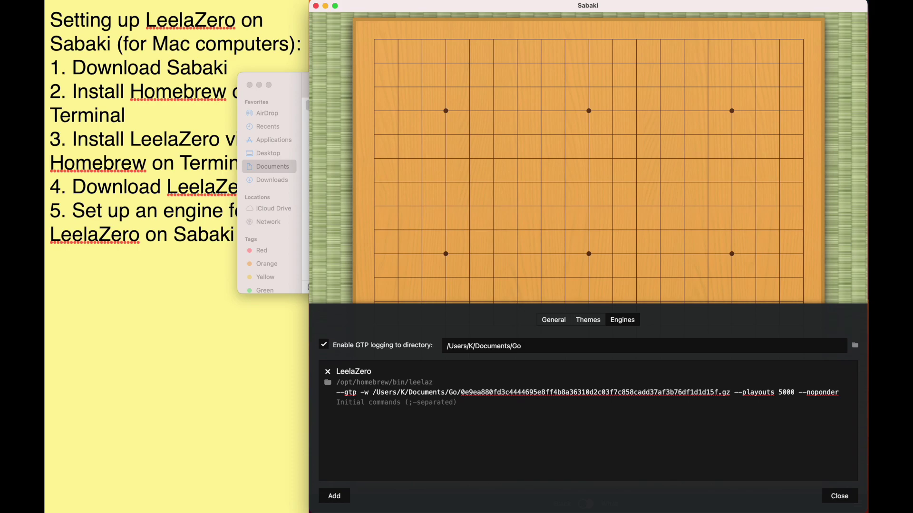
key(super+Tab)
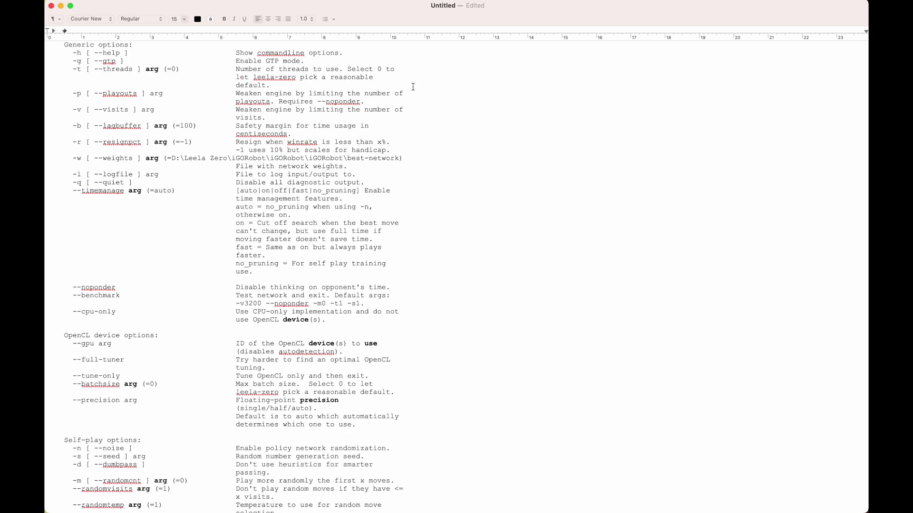
Scroll through the Leela Zero command-line options in TextEdit, then return to Sabaki.
scroll(381, 107, down, 2)
scroll(381, 114, up, 2)
scroll(381, 118, down, 1)
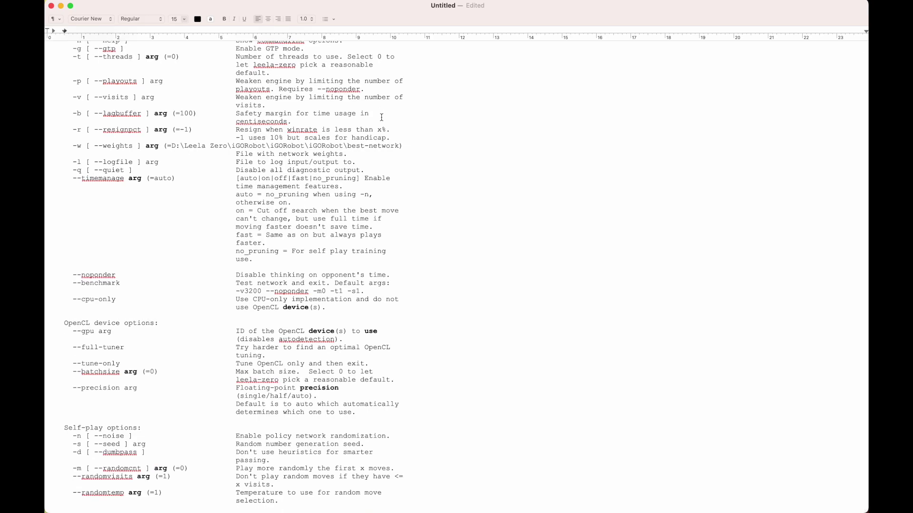
scroll(382, 118, up, 1)
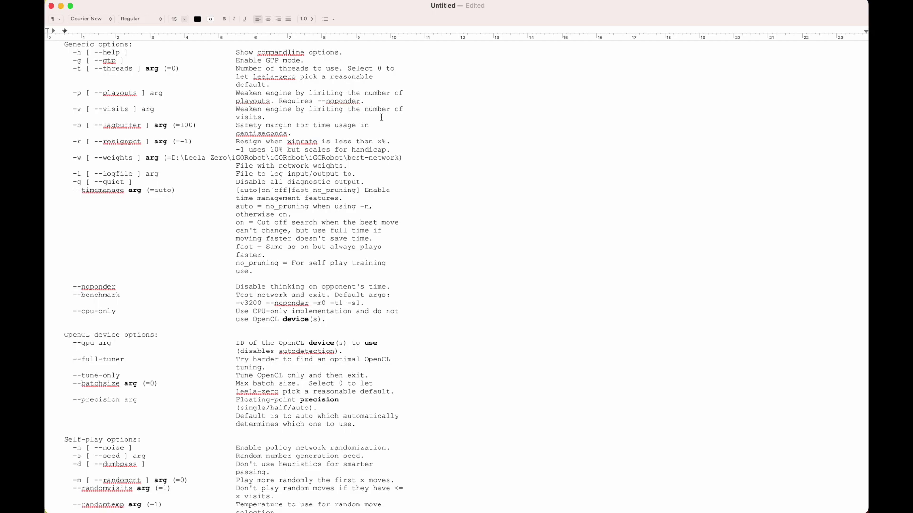
scroll(381, 117, up, 1)
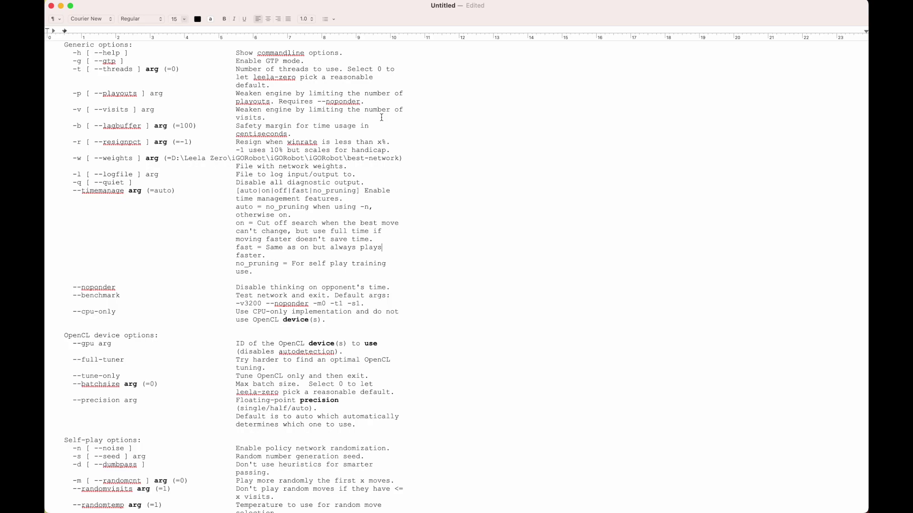
key(super+Tab)
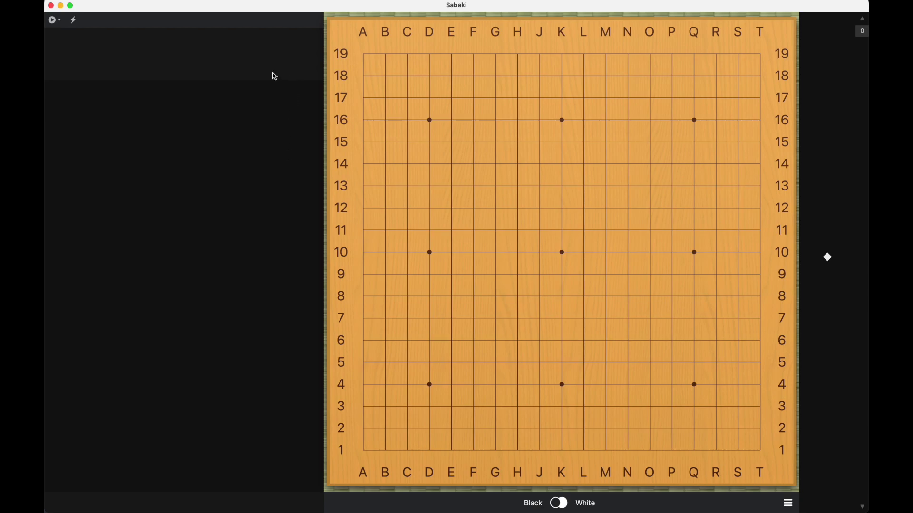
Attach LeelaZero from the engines list so its OpenCL startup log fills the console.
click(227, 0)
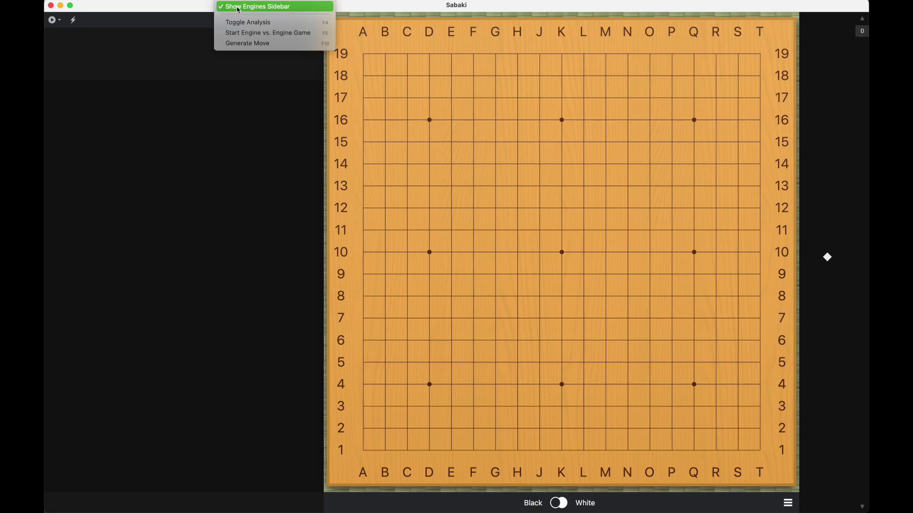
click(176, 128)
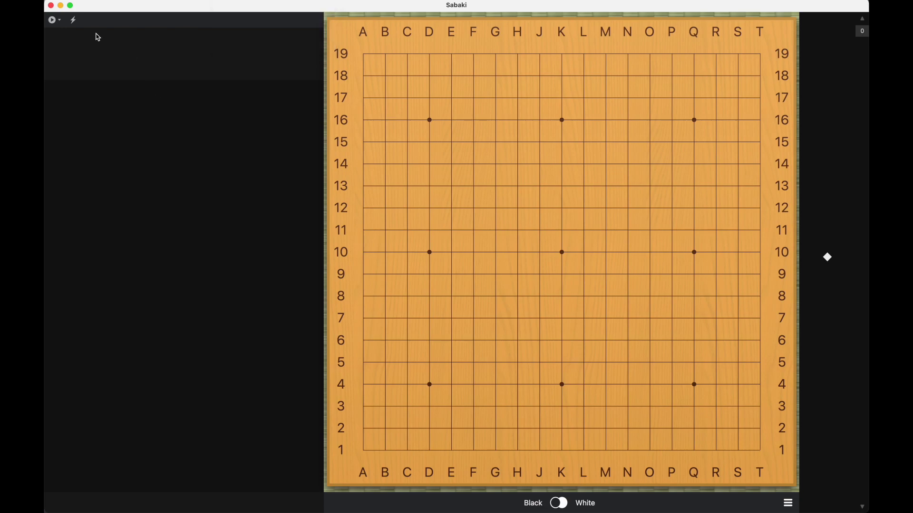
click(54, 20)
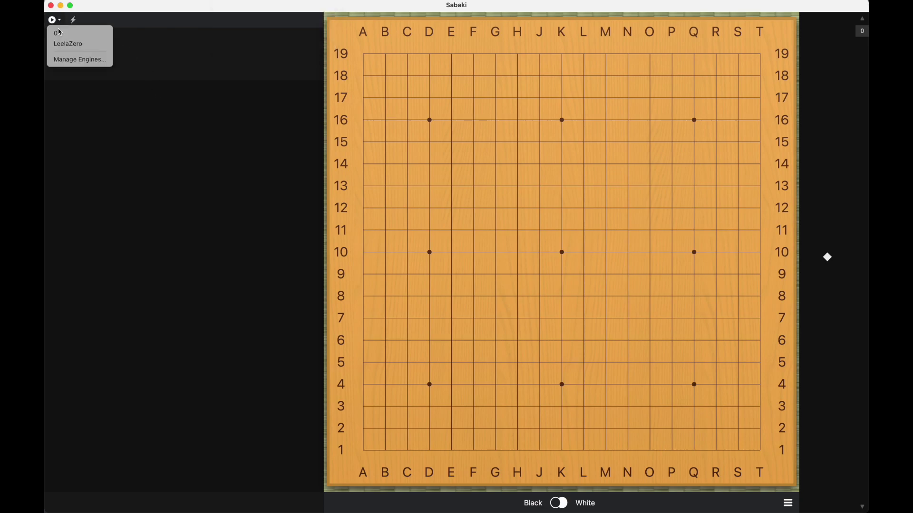
click(68, 47)
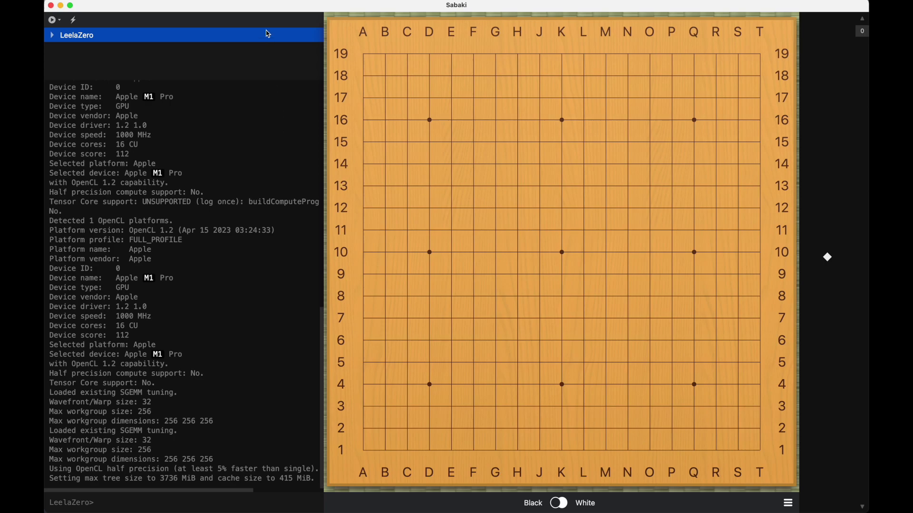
Toggle LeelaZero analysis on, then play Black at Q16 and White at D4.
click(236, 1)
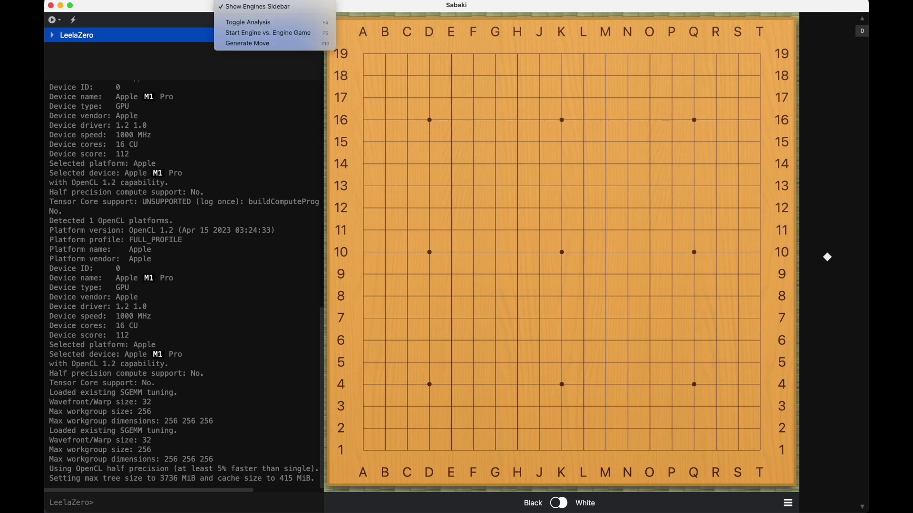
click(276, 29)
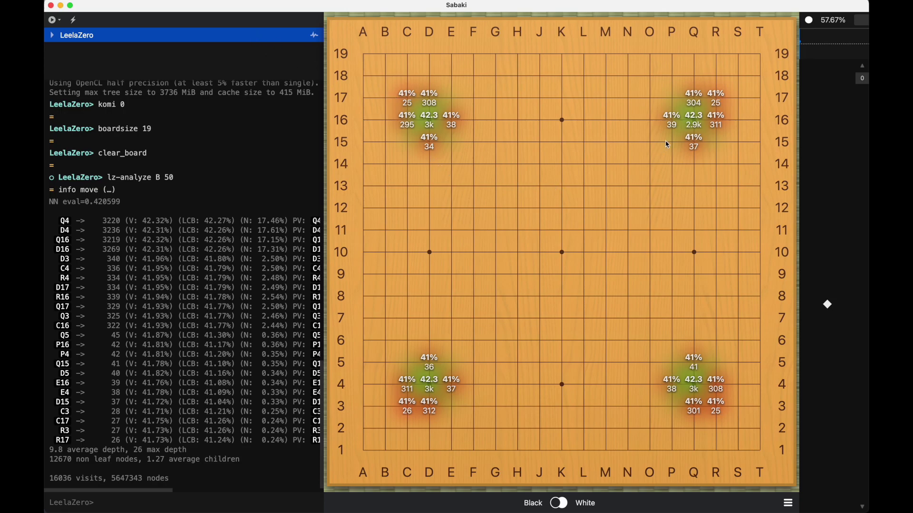
click(689, 120)
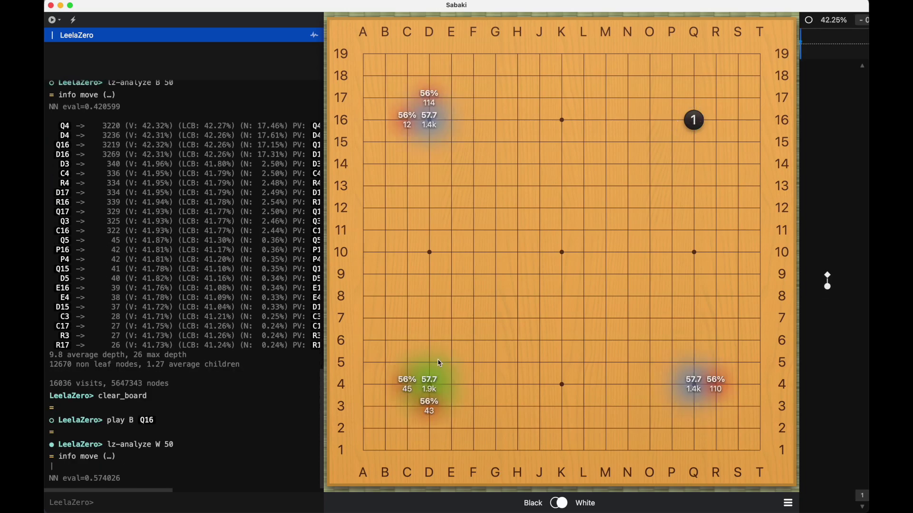
click(429, 384)
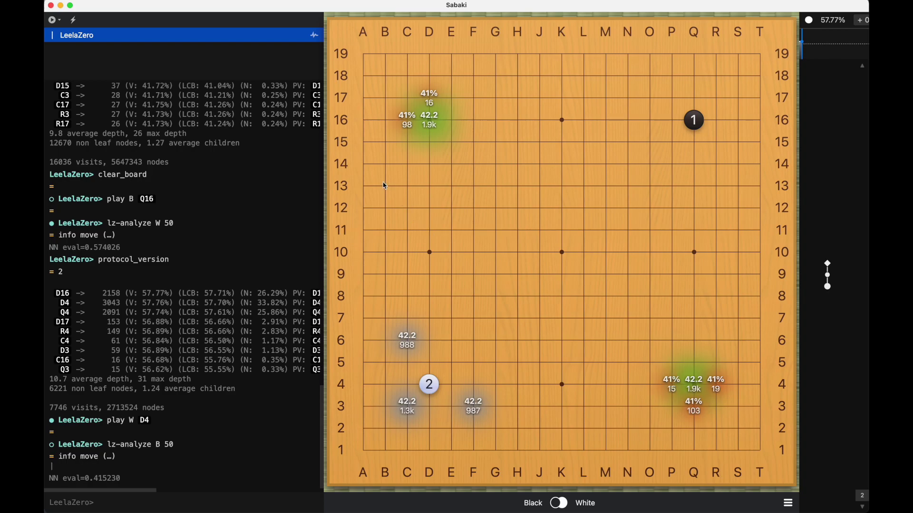
Have LeelaZero generate Black's move at Q4, then play White at D16.
right_click(259, 20)
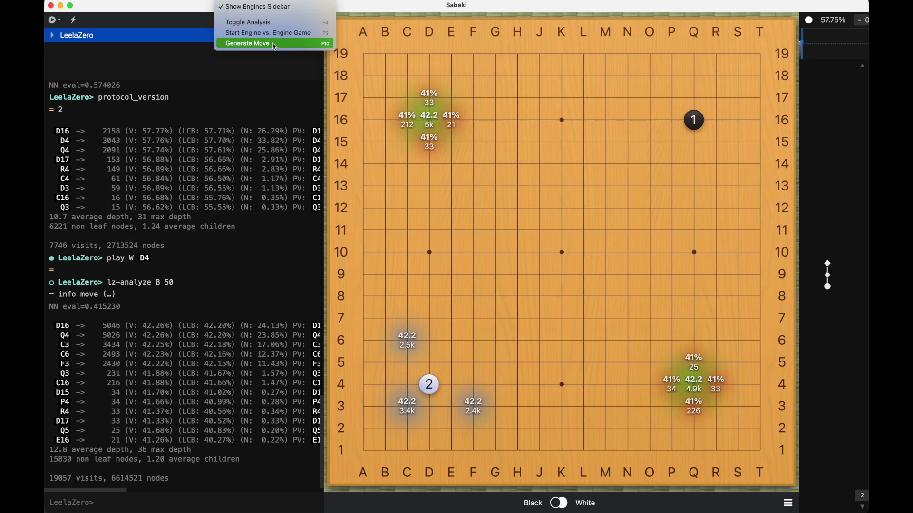
click(275, 44)
click(429, 121)
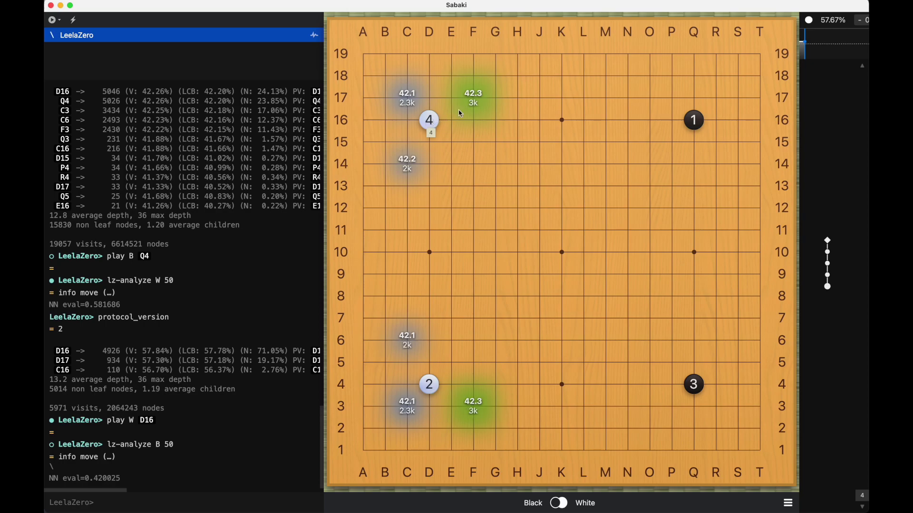
Play the upper-left joseki moves F17, C14, D17, C17, C18 and D18, reaching move 10.
click(474, 98)
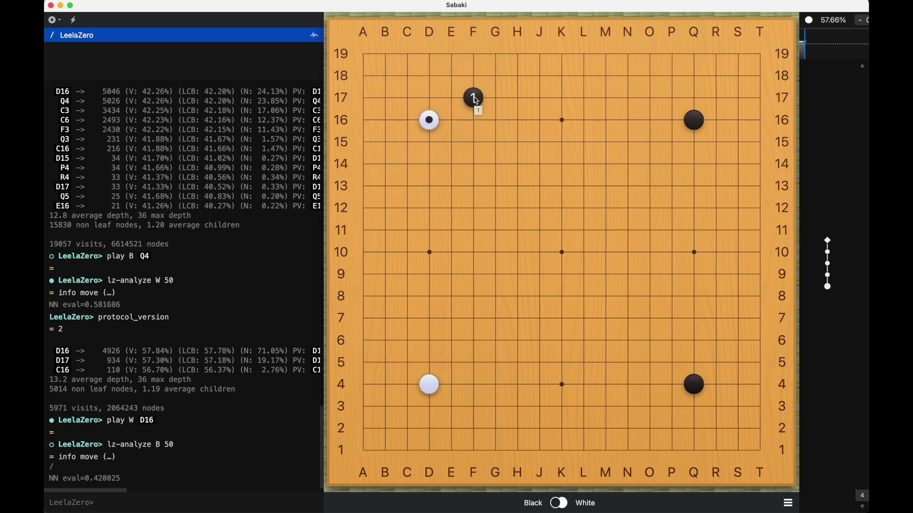
click(407, 164)
click(430, 98)
click(409, 99)
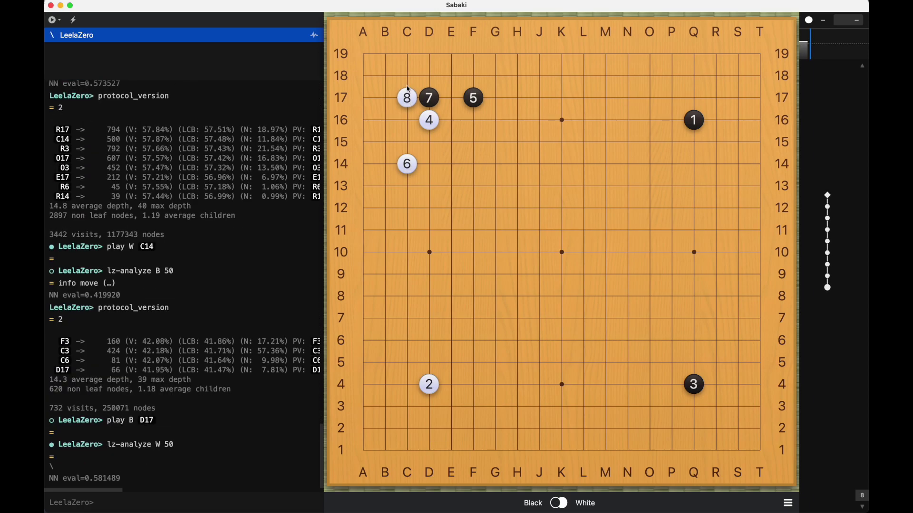
click(409, 79)
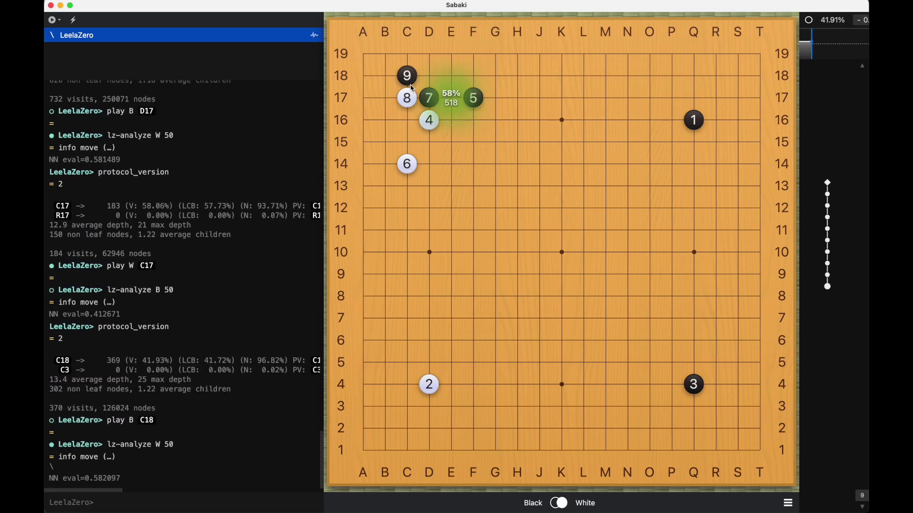
click(452, 99)
click(431, 77)
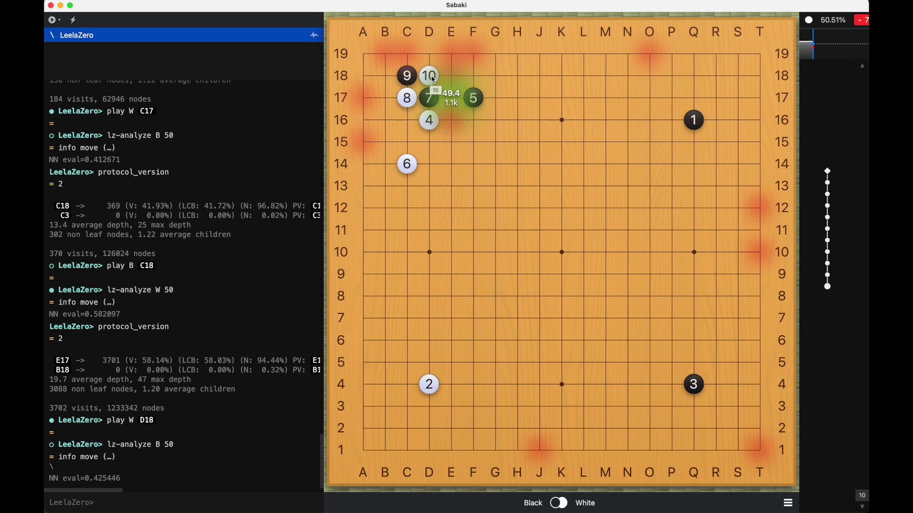
Try E17 and B18, rewind to move 9, and play the new line at E17 then E16.
click(448, 96)
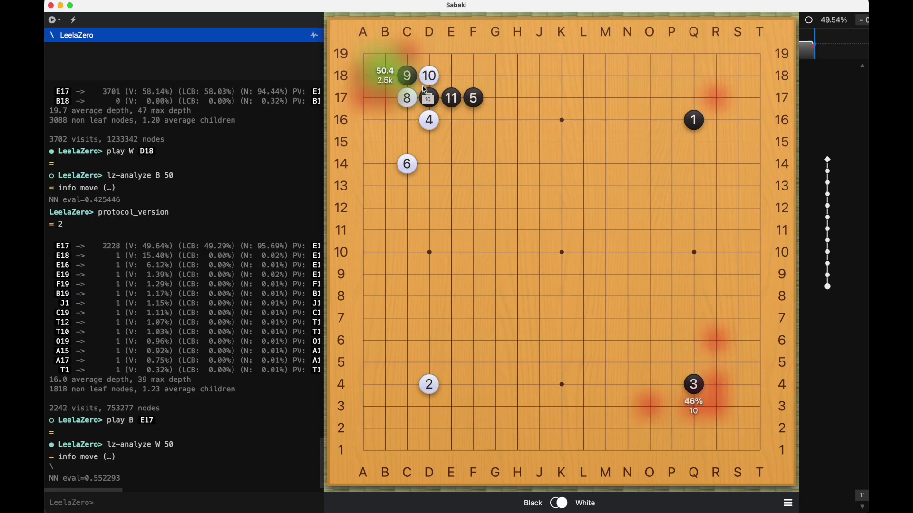
click(387, 78)
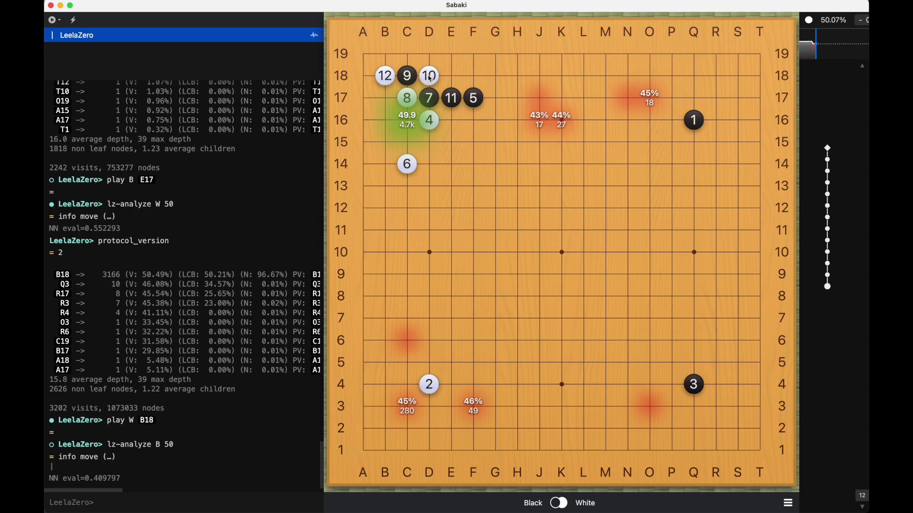
scroll(431, 78, up, 3)
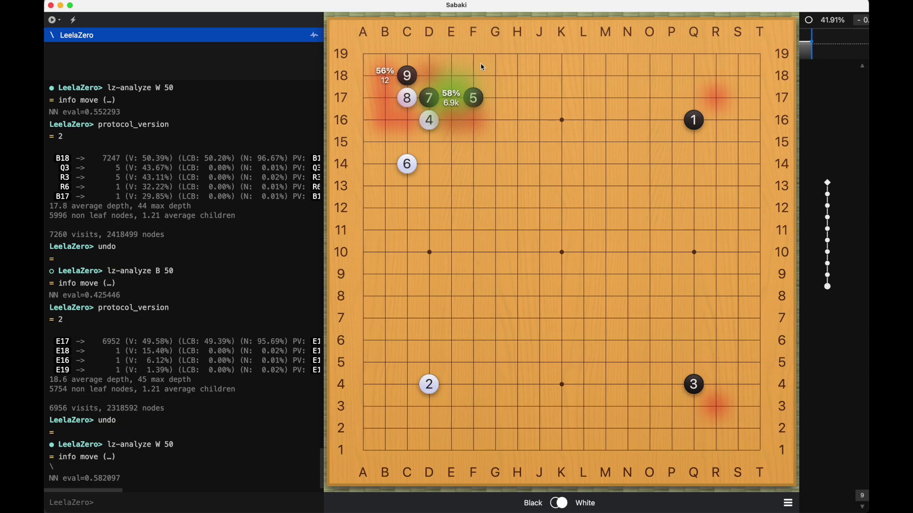
click(453, 101)
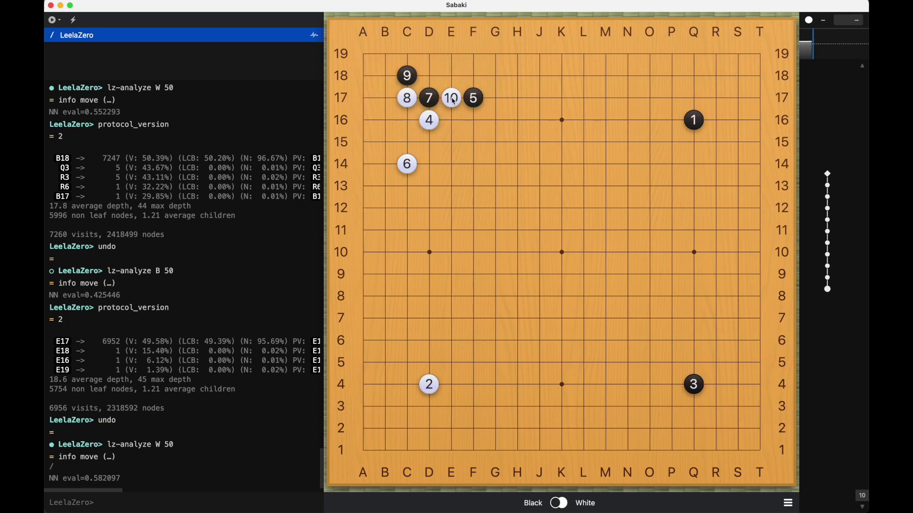
click(451, 111)
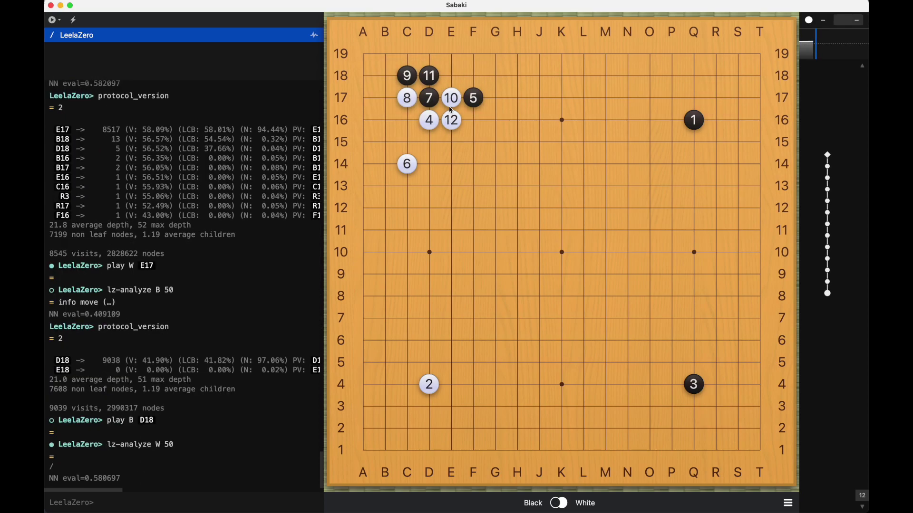